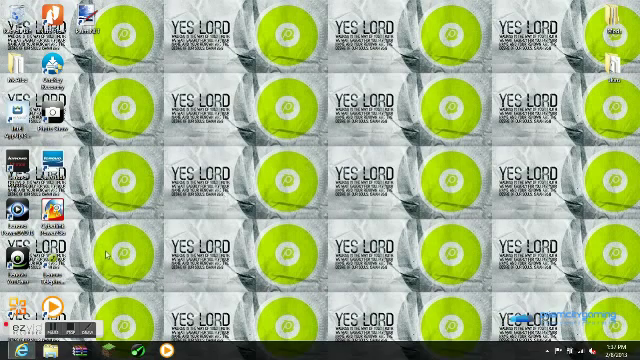
- Launch Internet Explorer from the desktop shortcut to load the win-rar.com home page
{"action": "double_click", "coordinate": [12, 172]}
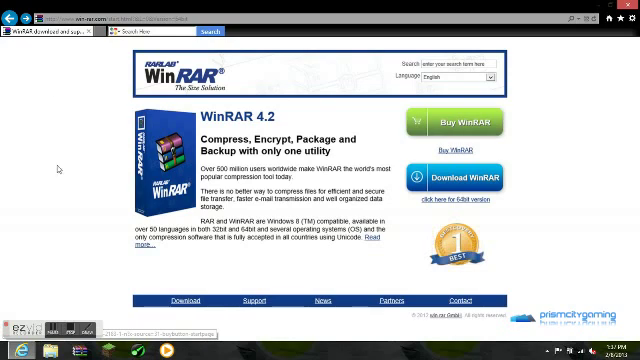
- Go to the WinRAR download page listing the 4.20 versions by language
{"action": "left_click", "coordinate": [185, 301]}
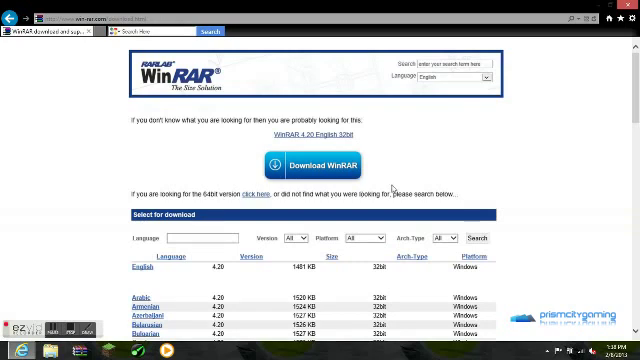
{"action": "scroll", "coordinate": [360, 185], "scroll_direction": "down", "scroll_amount": 3}
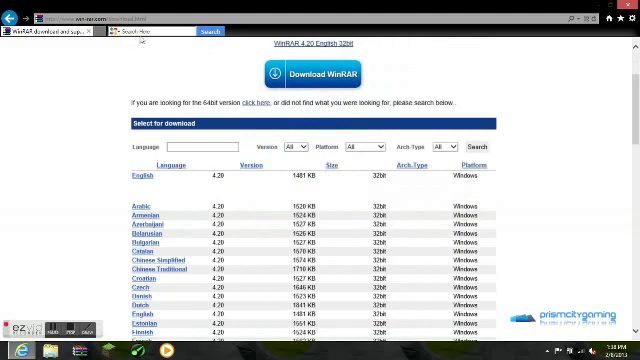
{"action": "scroll", "coordinate": [112, 198], "scroll_direction": "down", "scroll_amount": 1}
{"action": "scroll", "coordinate": [170, 190], "scroll_direction": "down", "scroll_amount": 4}
{"action": "scroll", "coordinate": [160, 195], "scroll_direction": "down", "scroll_amount": 3}
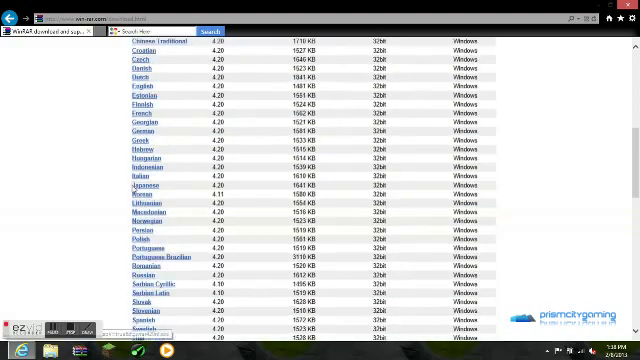
{"action": "scroll", "coordinate": [135, 195], "scroll_direction": "down", "scroll_amount": 8}
{"action": "scroll", "coordinate": [134, 195], "scroll_direction": "down", "scroll_amount": 4}
{"action": "scroll", "coordinate": [170, 215], "scroll_direction": "down", "scroll_amount": 4}
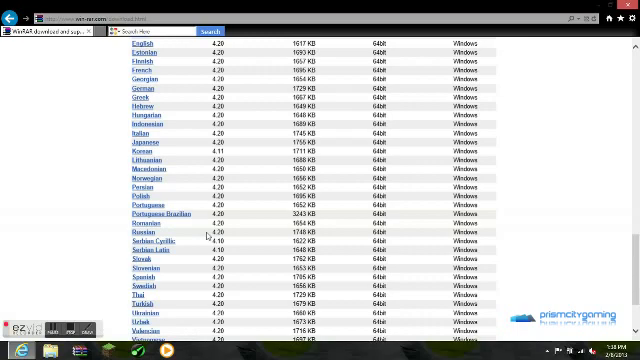
{"action": "scroll", "coordinate": [208, 230], "scroll_direction": "up", "scroll_amount": 6}
{"action": "scroll", "coordinate": [210, 215], "scroll_direction": "up", "scroll_amount": 5}
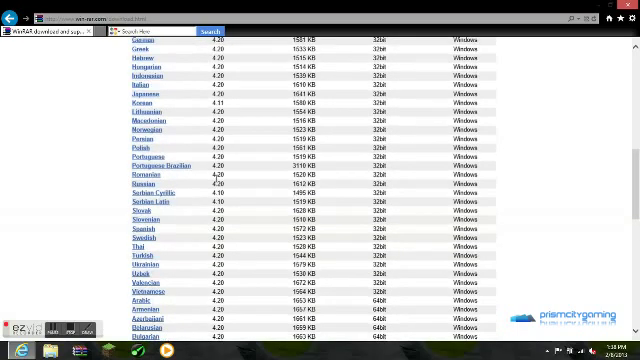
{"action": "scroll", "coordinate": [214, 180], "scroll_direction": "up", "scroll_amount": 6}
{"action": "scroll", "coordinate": [213, 175], "scroll_direction": "up", "scroll_amount": 4}
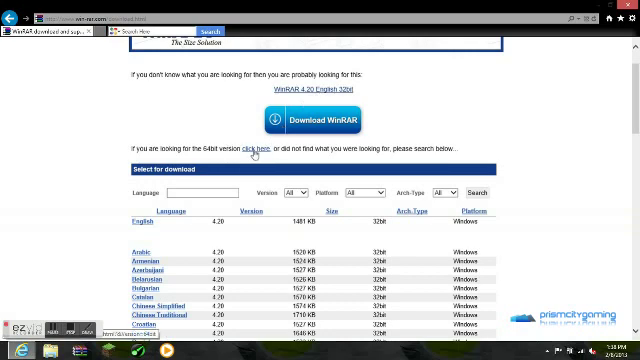
- Follow the 64-bit version link, dismiss the popup, and start downloading winrar-x64-420.exe
{"action": "left_click", "coordinate": [255, 149]}
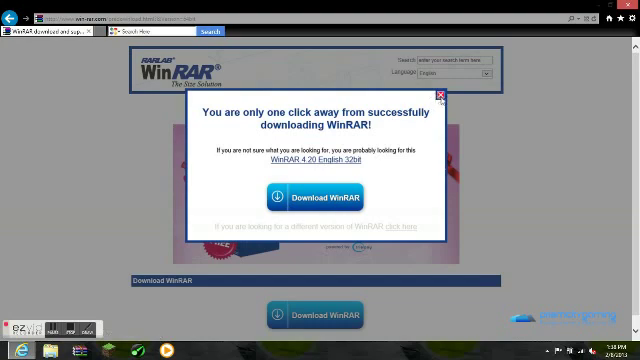
{"action": "left_click", "coordinate": [440, 97]}
{"action": "scroll", "coordinate": [263, 96], "scroll_direction": "down", "scroll_amount": 1}
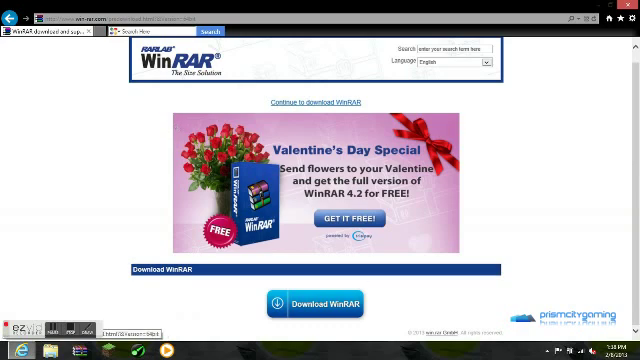
{"action": "left_click", "coordinate": [321, 313]}
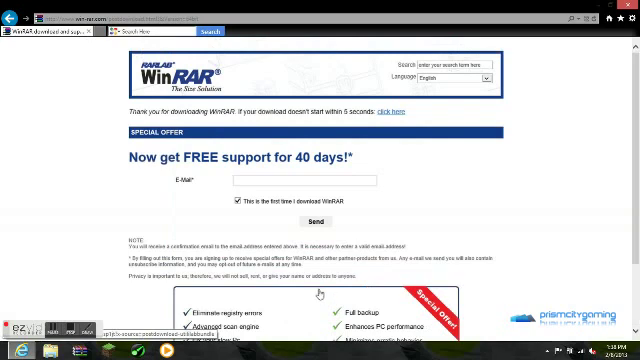
{"action": "scroll", "coordinate": [320, 294], "scroll_direction": "down", "scroll_amount": 3}
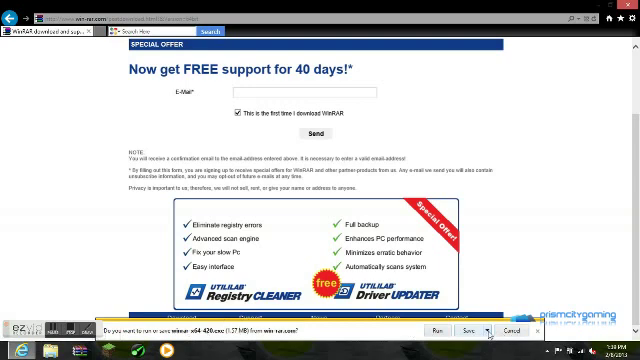
- Save winrar-x64-420.exe to the Desktop, dismiss the download notice, and minimize the browser
{"action": "left_click", "coordinate": [487, 331]}
{"action": "left_click", "coordinate": [505, 321]}
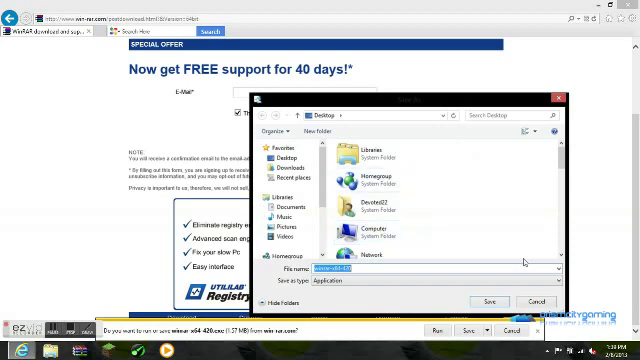
{"action": "left_click", "coordinate": [491, 302]}
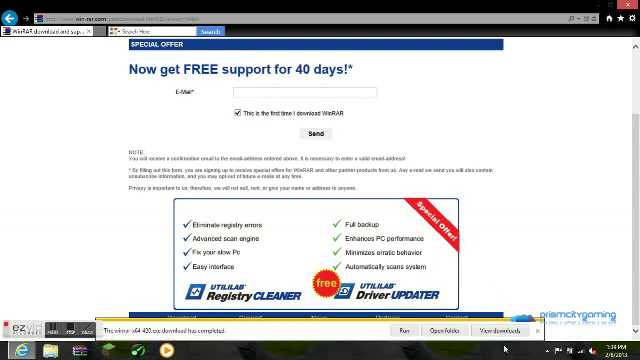
{"action": "left_click", "coordinate": [537, 333]}
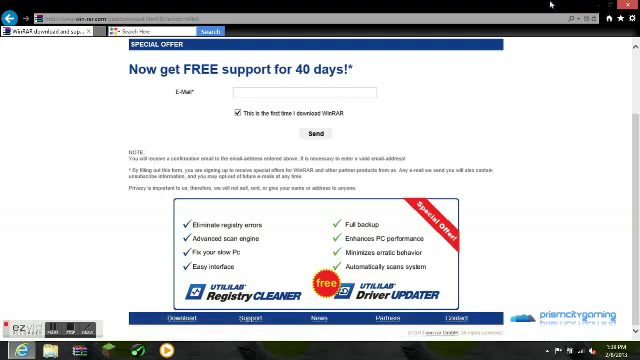
{"action": "left_click", "coordinate": [593, 9]}
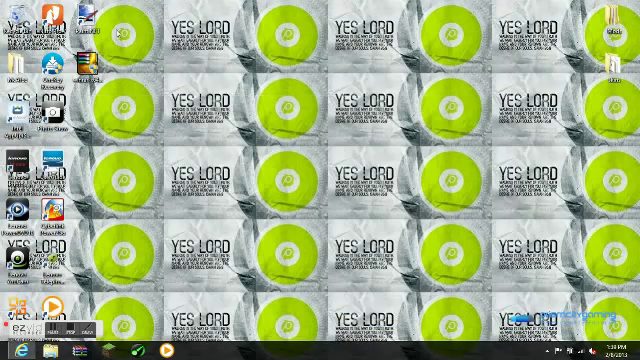
- Select the downloaded winrar-x64-420.exe installer icon on the desktop
{"action": "left_click", "coordinate": [88, 66]}
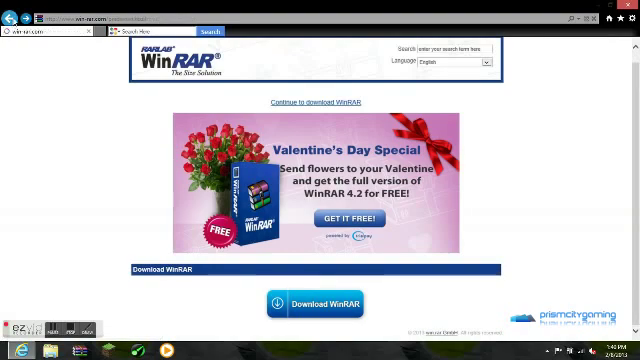
- Start the English 32-bit WinRAR 4.20 download, then cancel the winrar420.exe prompt
{"action": "left_click", "coordinate": [312, 102]}
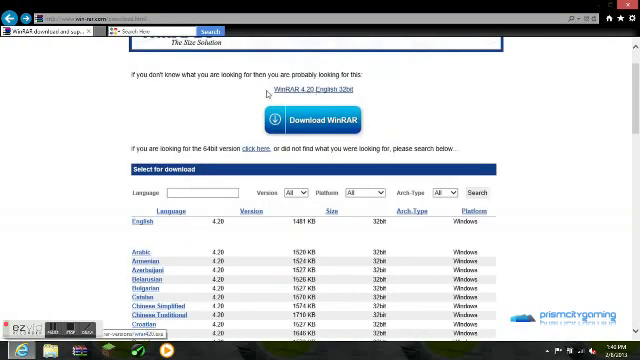
{"action": "left_click", "coordinate": [312, 92]}
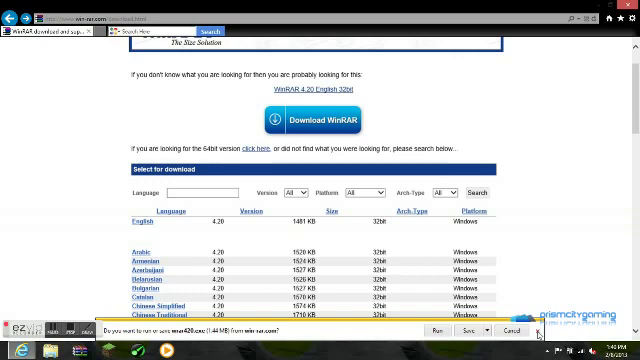
{"action": "left_click", "coordinate": [538, 331]}
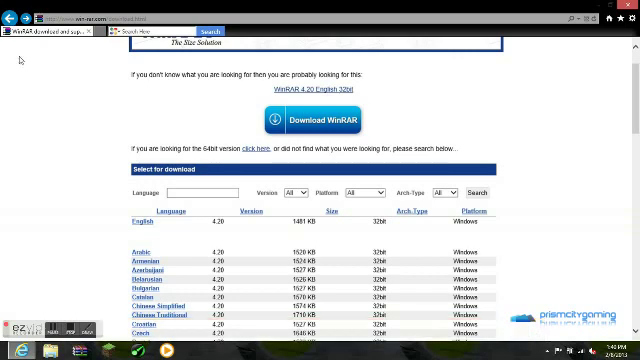
{"action": "mouse_move", "coordinate": [612, 4]}
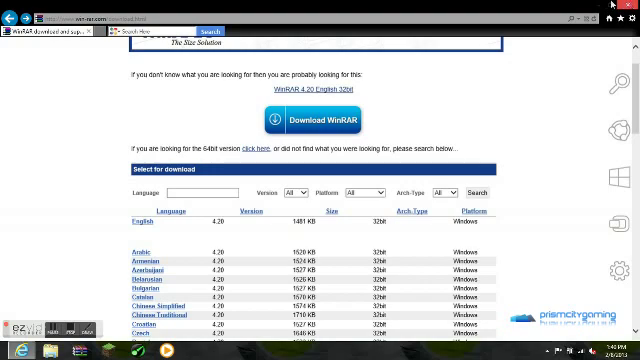
- Delete winrar-x64-420.exe from the desktop, then bring the Mods folder window to the centre
{"action": "left_click", "coordinate": [594, 6]}
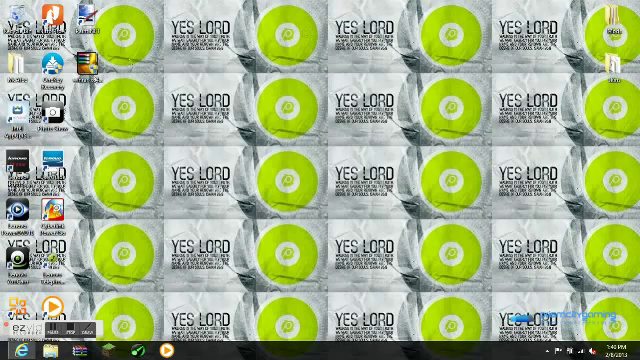
{"action": "right_click", "coordinate": [92, 76]}
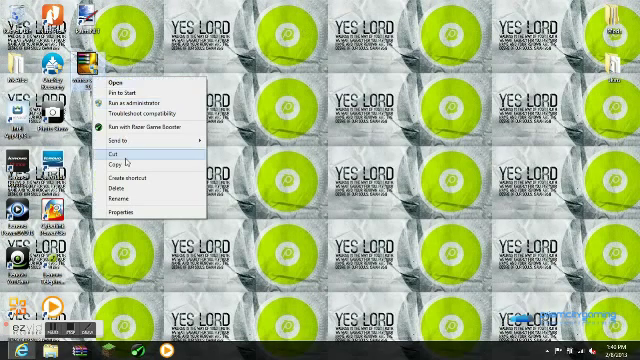
{"action": "left_click", "coordinate": [128, 189]}
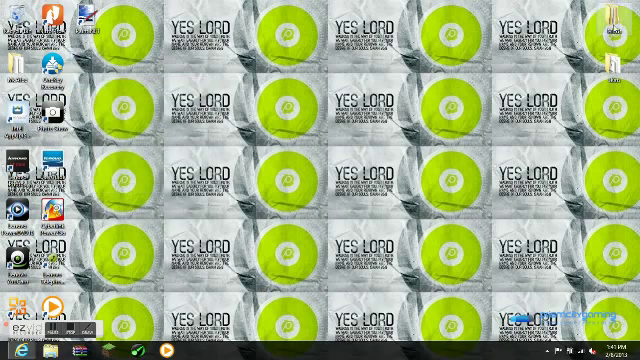
{"action": "key", "text": "alt+Tab"}
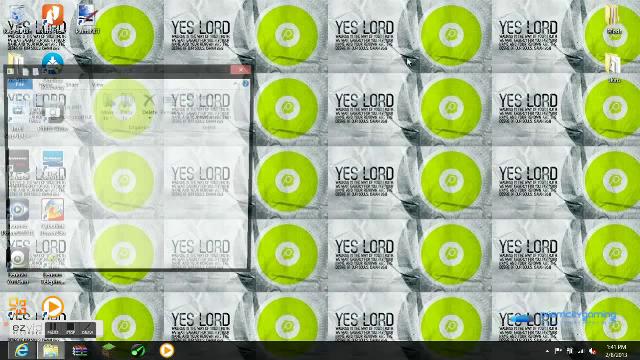
{"action": "left_click_drag", "start_coordinate": [189, 77], "coordinate": [414, 27]}
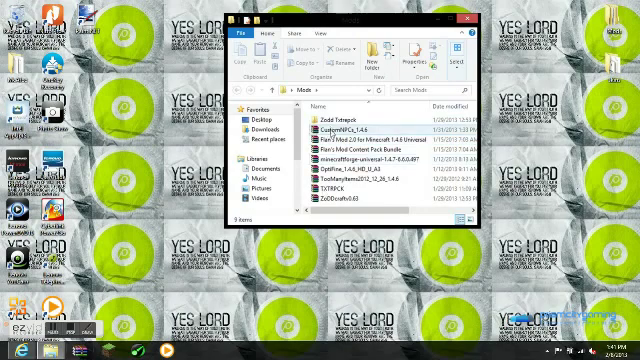
{"action": "left_click", "coordinate": [322, 132]}
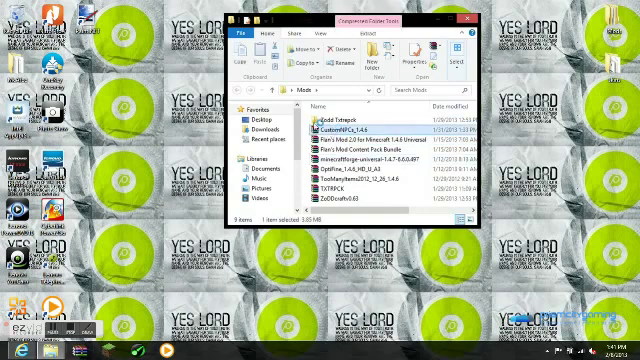
{"action": "double_click", "coordinate": [322, 132]}
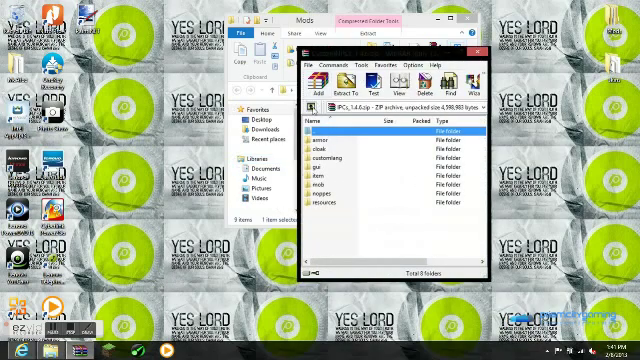
{"action": "key", "text": "BackSpace"}
{"action": "double_click", "coordinate": [330, 166]}
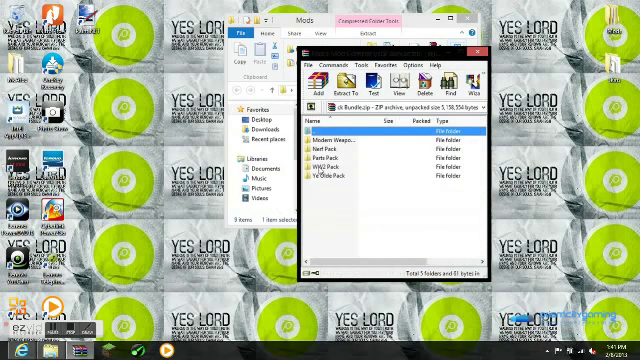
{"action": "key", "text": "BackSpace"}
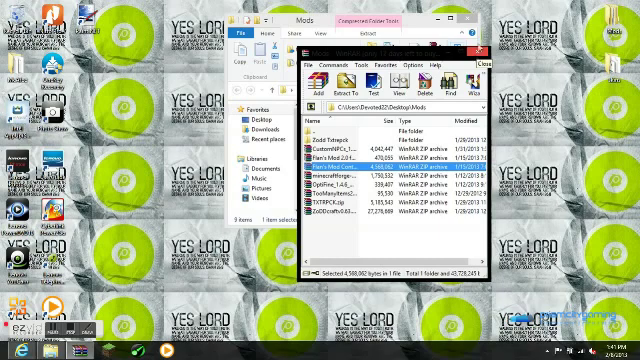
{"action": "left_click", "coordinate": [477, 53]}
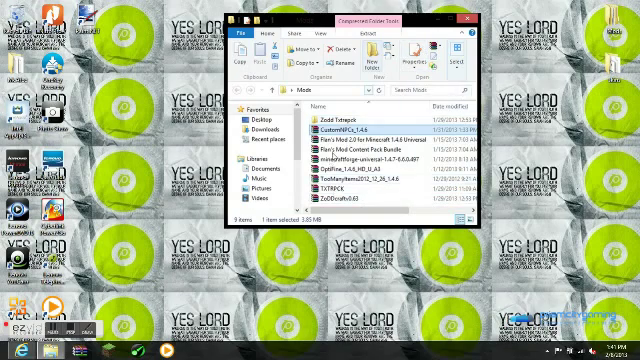
- View the Mods folder's Share options, then close its window
{"action": "left_click", "coordinate": [294, 33]}
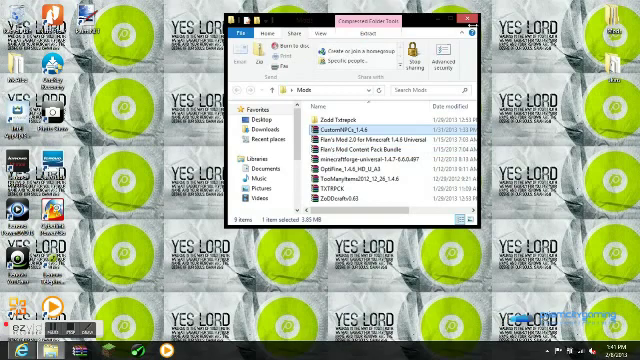
{"action": "left_click", "coordinate": [468, 18]}
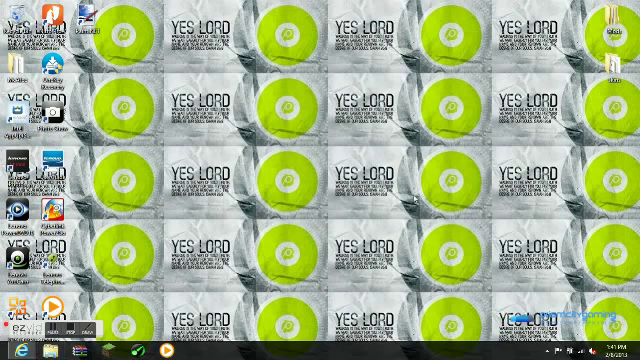